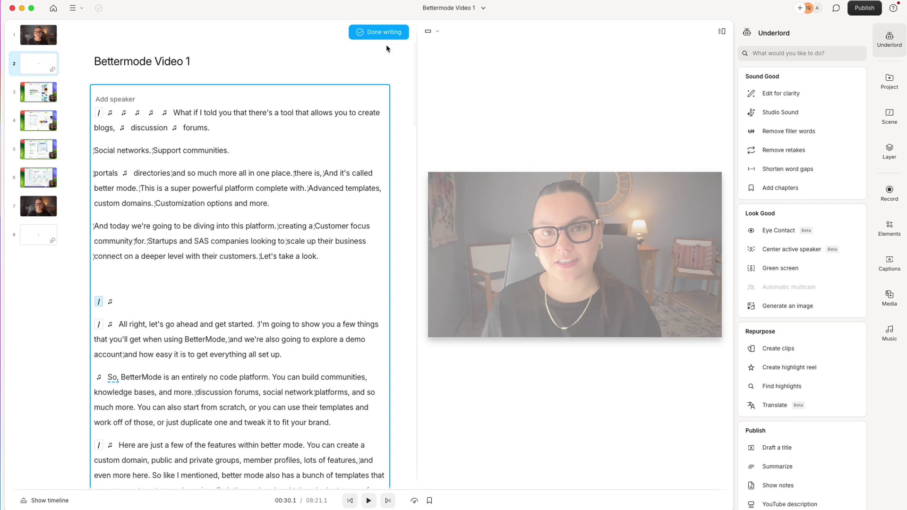
pyautogui.write('And')
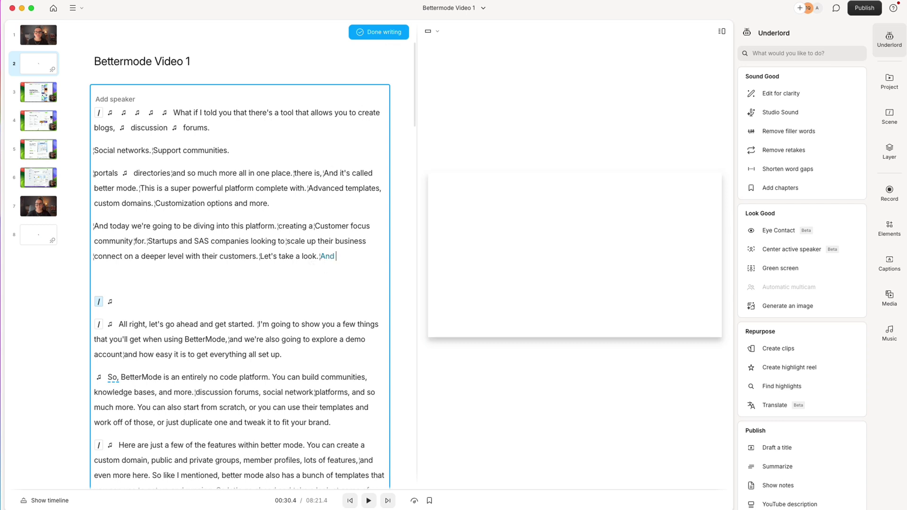
pyautogui.write(' so much mor')
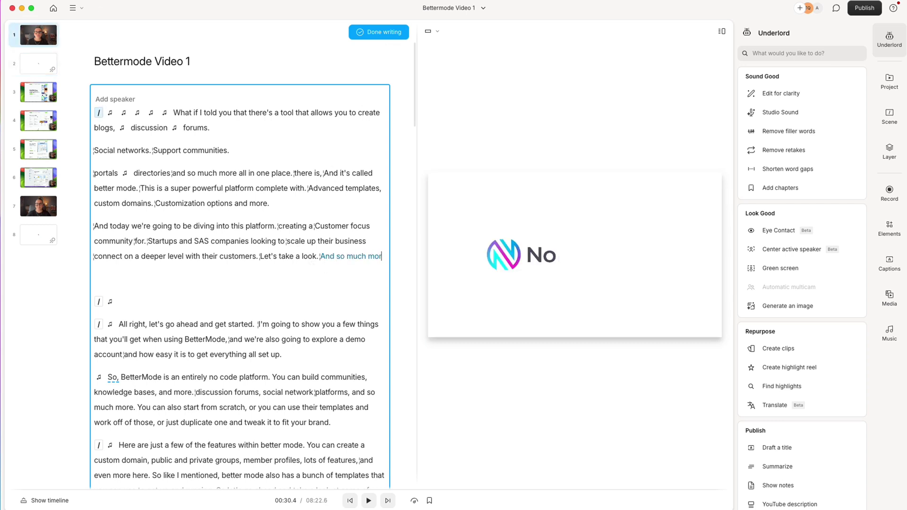
pyautogui.write('e!')
# Step: Finish writing the line and label the paragraph's speaker as Taylor
pyautogui.press('Escape')
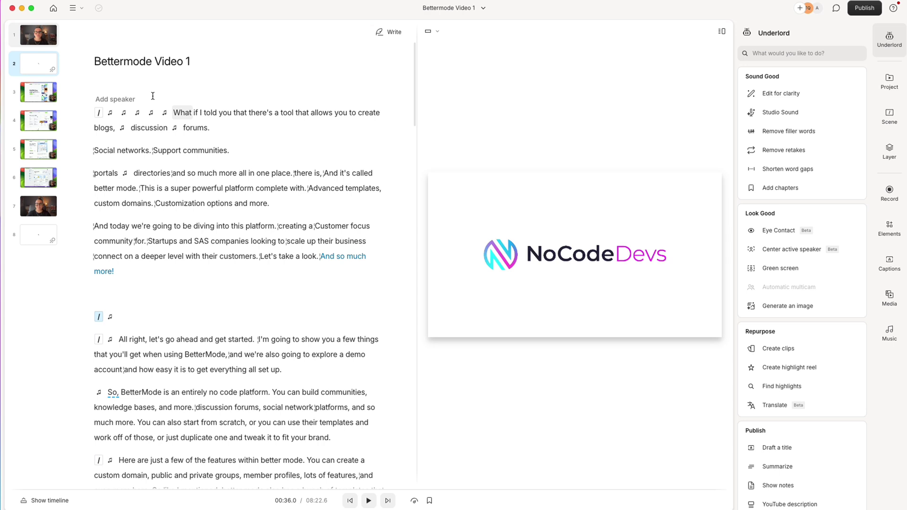
pyautogui.click(122, 101)
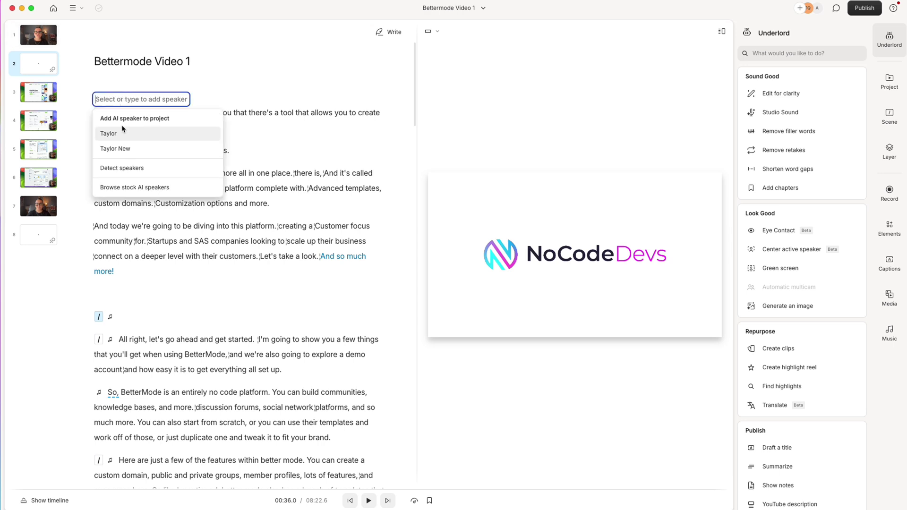
pyautogui.click(122, 171)
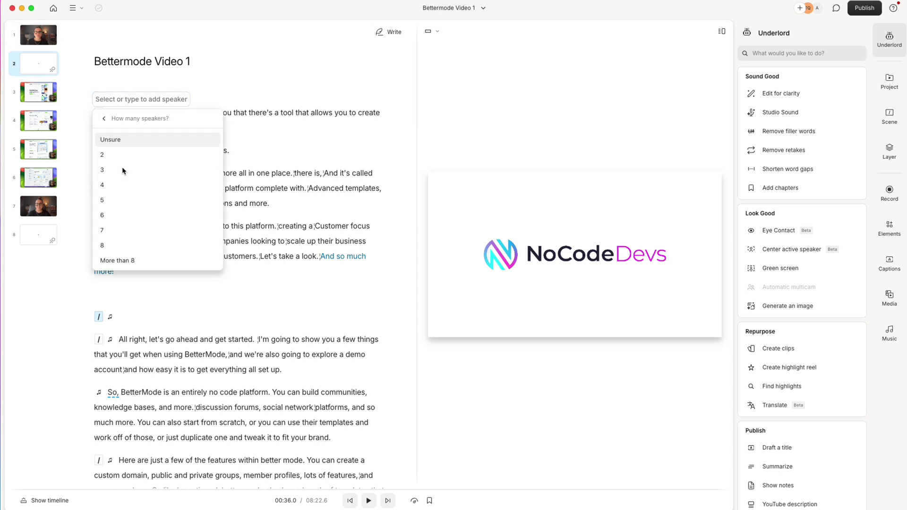
pyautogui.click(105, 118)
pyautogui.click(108, 134)
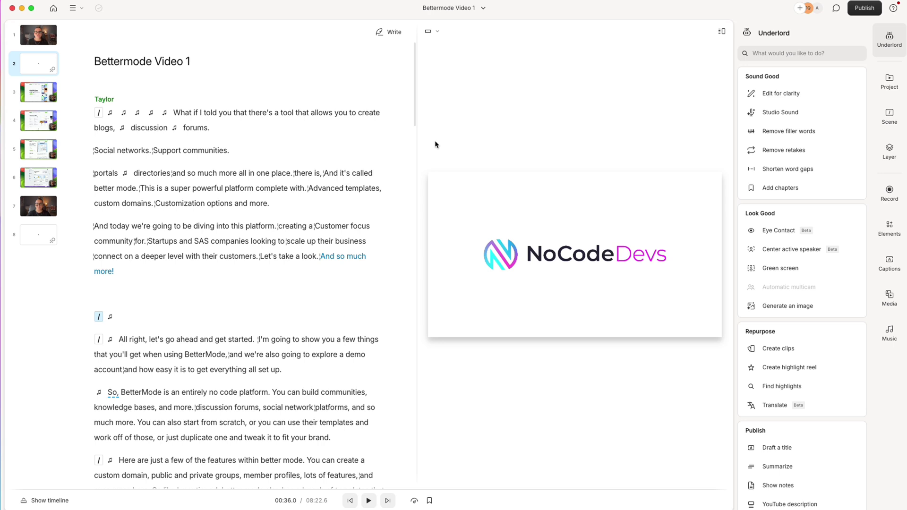
# Step: Change the Publish destination from Web link to YouTube
pyautogui.click(864, 9)
pyautogui.click(880, 57)
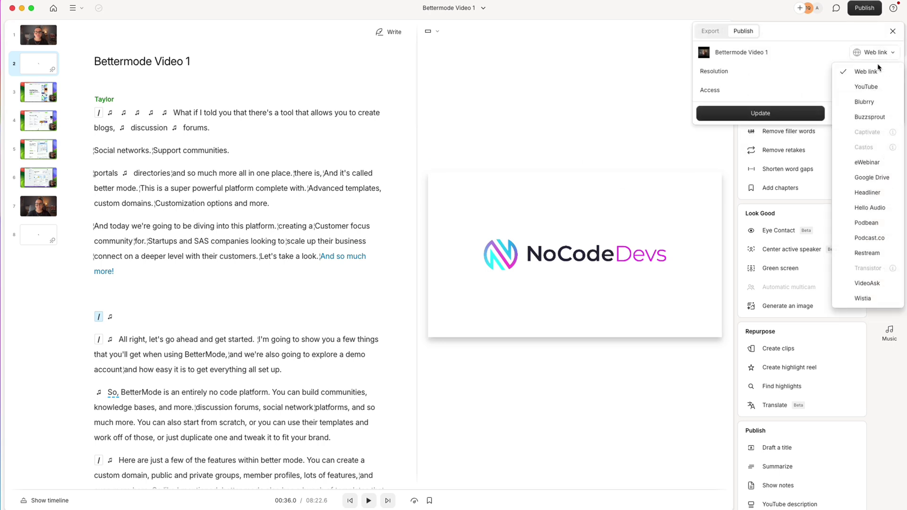
pyautogui.click(873, 89)
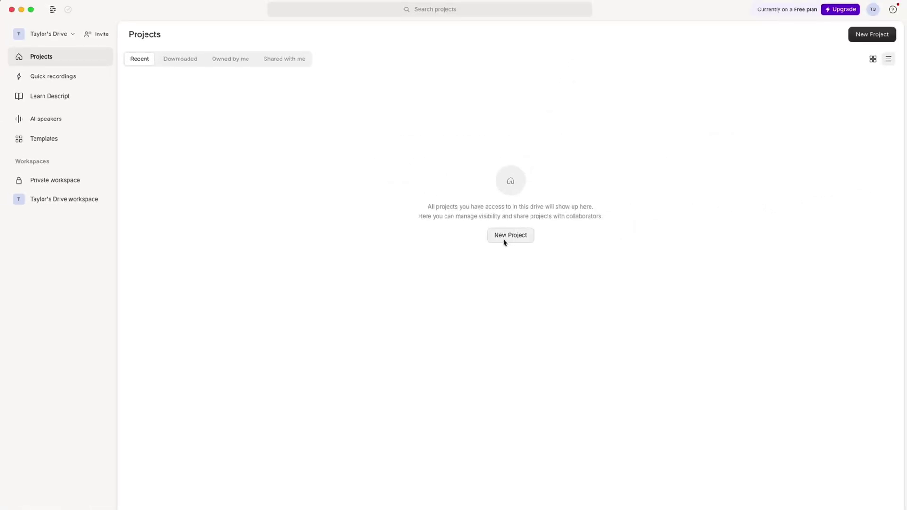
# Step: Start a new video project and submit an Underlord Brainstorm request for no-code script ideas
pyautogui.click(504, 242)
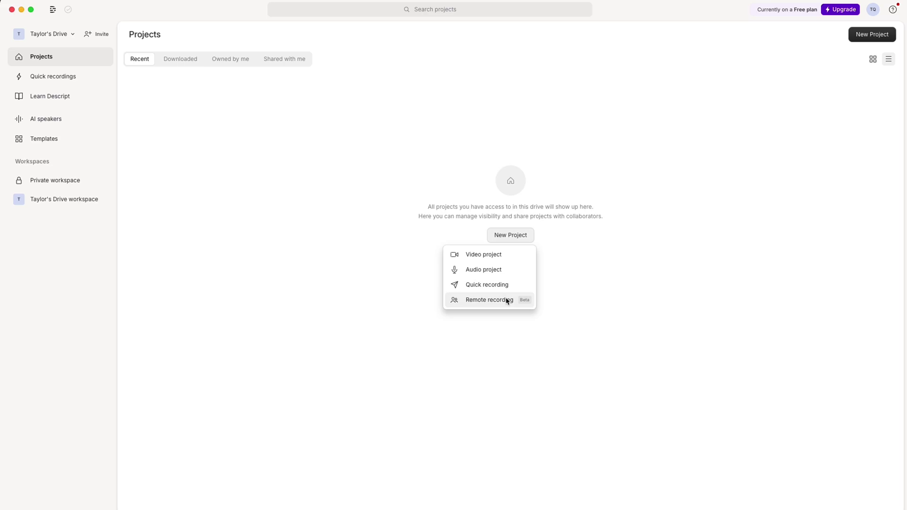
pyautogui.click(494, 257)
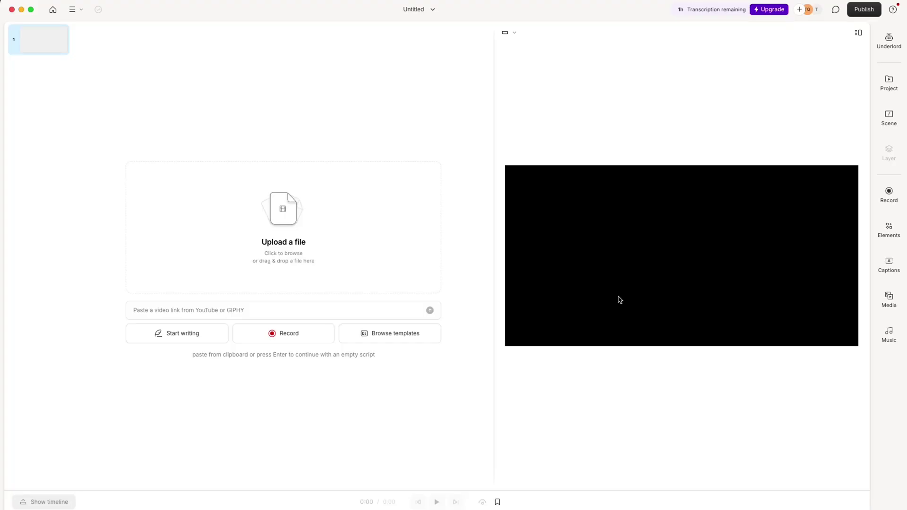
pyautogui.click(890, 41)
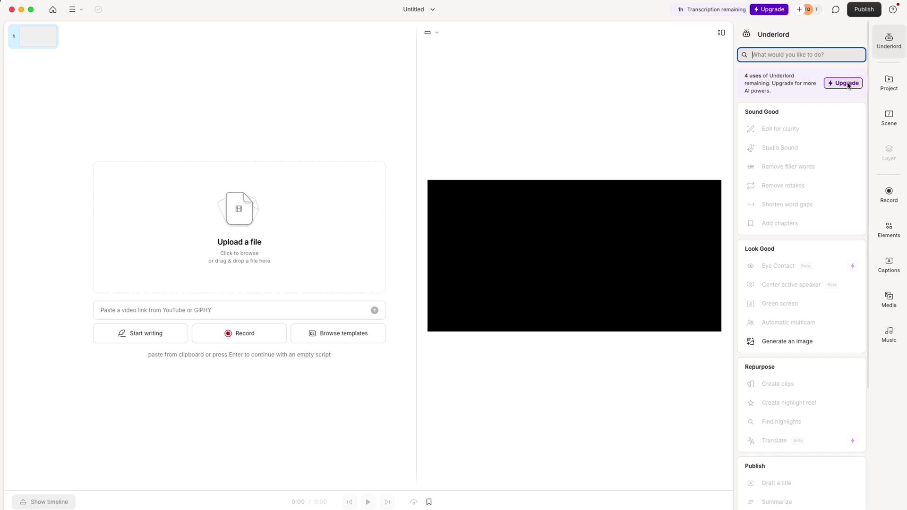
pyautogui.scroll(-1, 821, 166)
pyautogui.scroll(-1, 820, 165)
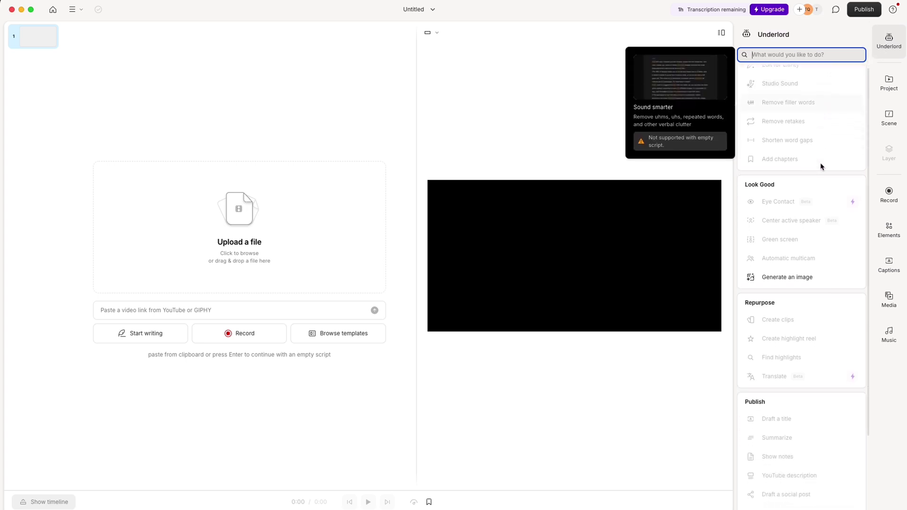
pyautogui.scroll(-1, 820, 166)
pyautogui.scroll(-1, 823, 205)
pyautogui.scroll(-2, 819, 355)
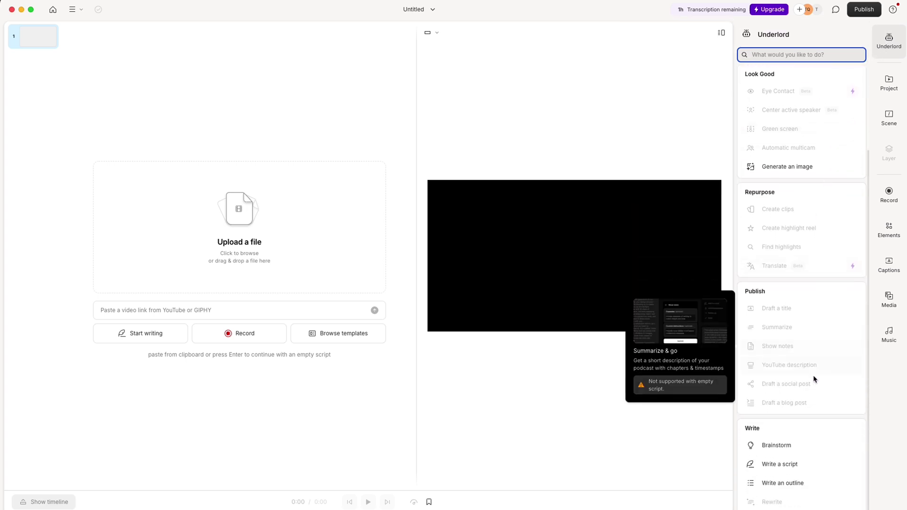
pyautogui.click(810, 443)
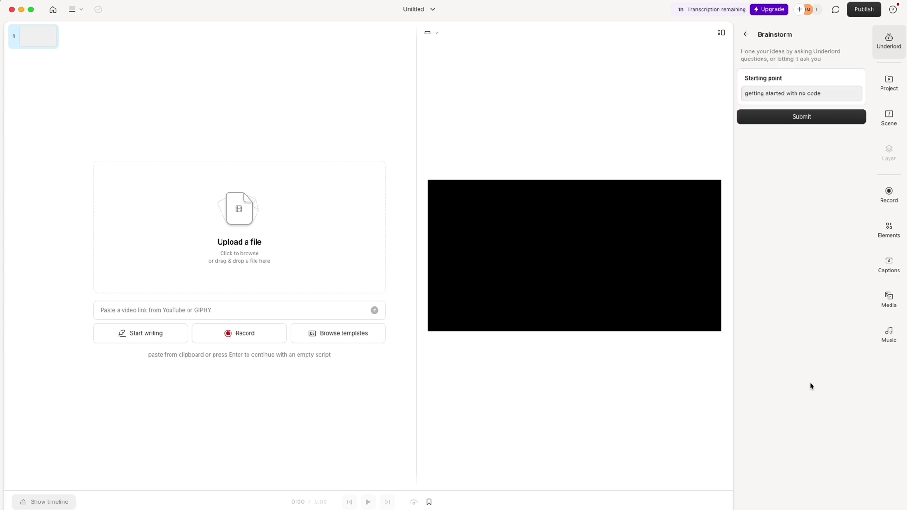
pyautogui.click(808, 119)
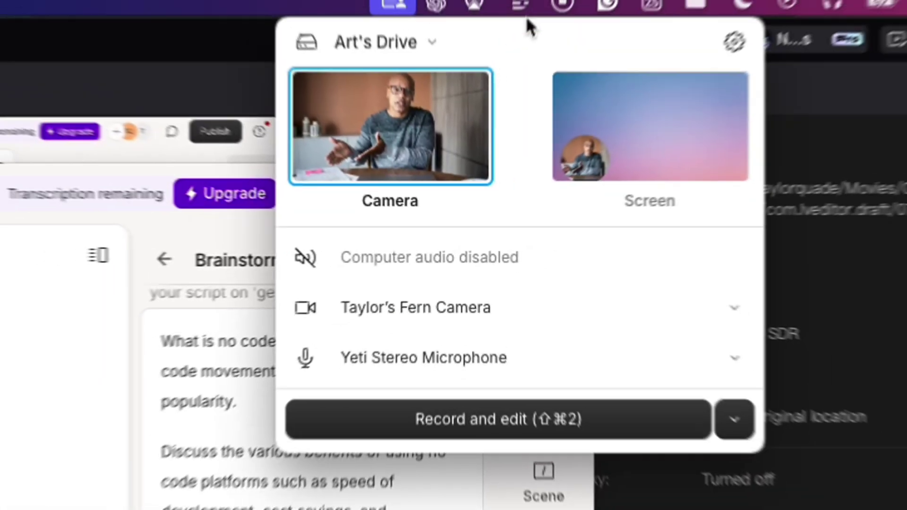
# Step: Set the recorder's camera dropdown to None
pyautogui.click(514, 296)
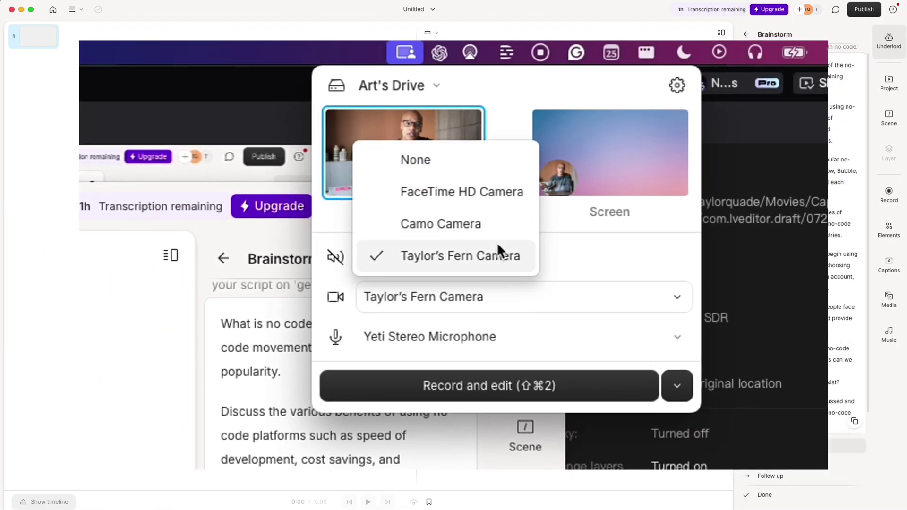
pyautogui.click(485, 162)
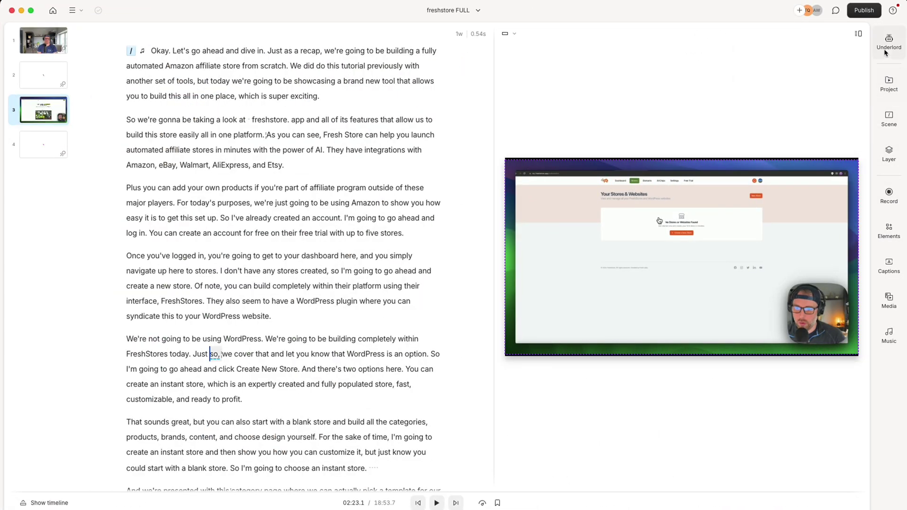
# Step: Run Shorten word gaps, step through and play the long pauses, and clear the 4:03 gap
pyautogui.click(884, 51)
pyautogui.click(794, 173)
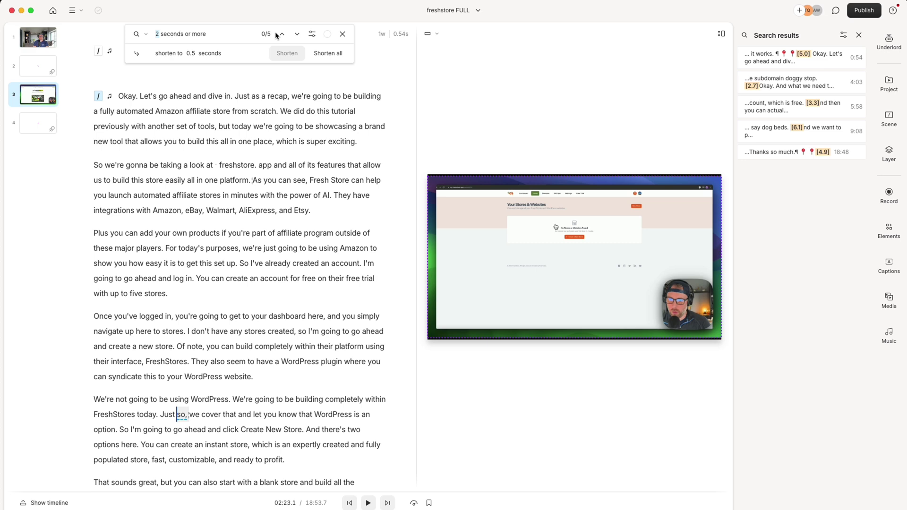
pyautogui.click(296, 33)
pyautogui.click(296, 33)
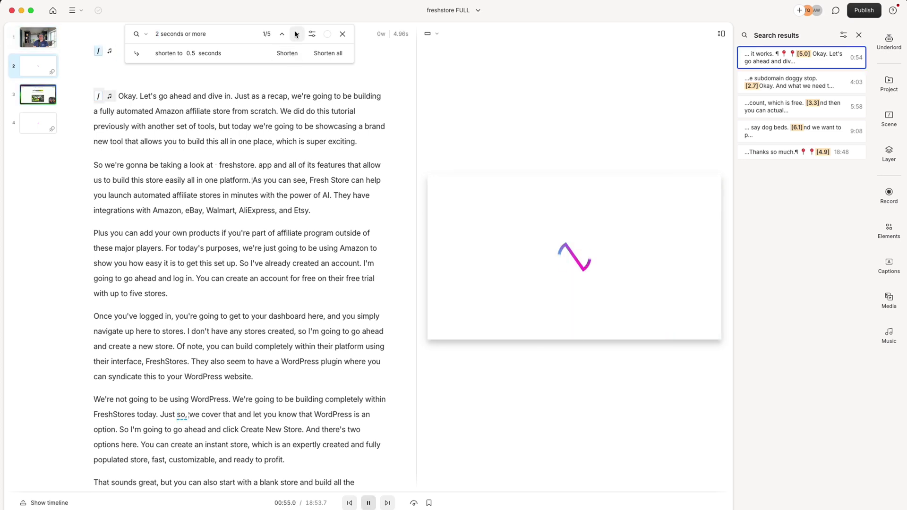
pyautogui.press('space')
pyautogui.click(848, 82)
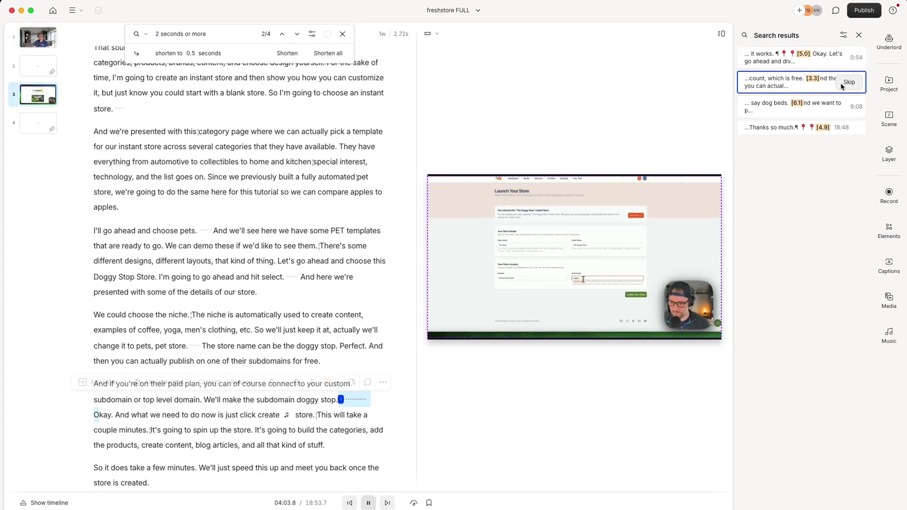
pyautogui.click(819, 57)
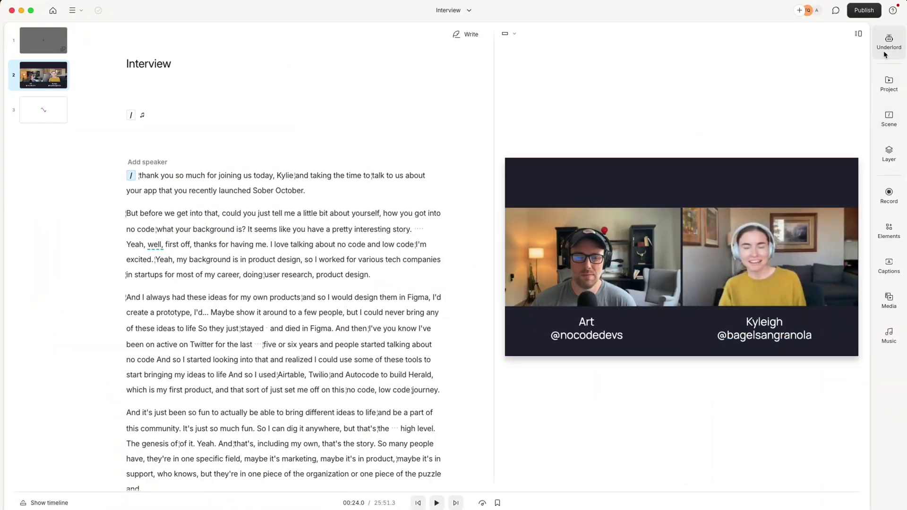
# Step: Run Remove filler words, check the filler-word types, and remove all five 'well' fillers
pyautogui.click(885, 47)
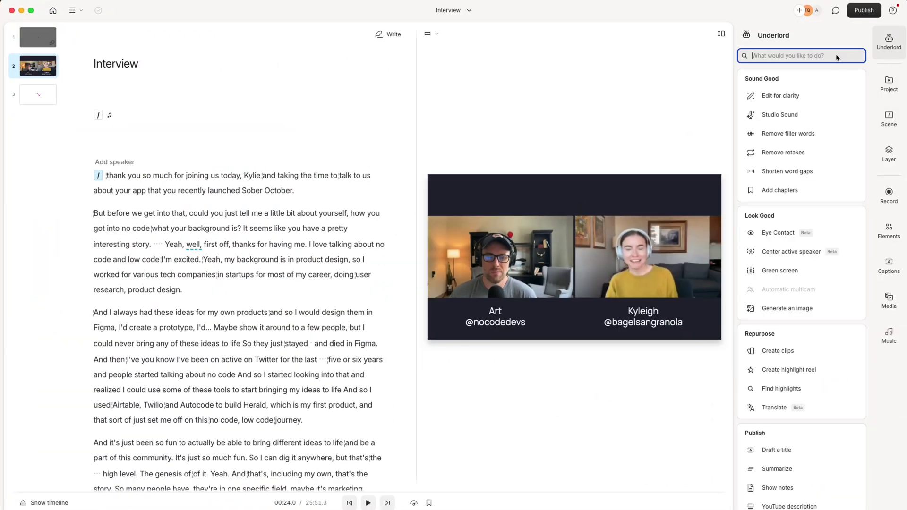
pyautogui.click(796, 135)
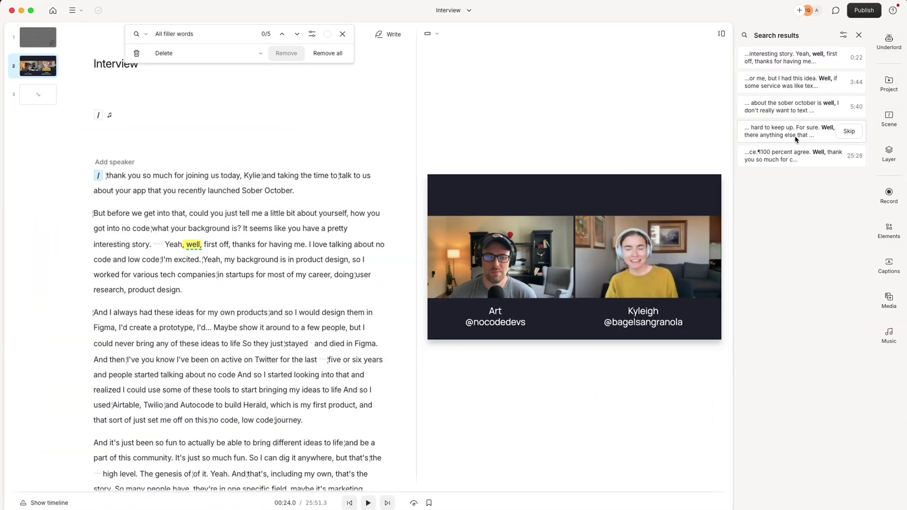
pyautogui.click(296, 34)
pyautogui.click(241, 34)
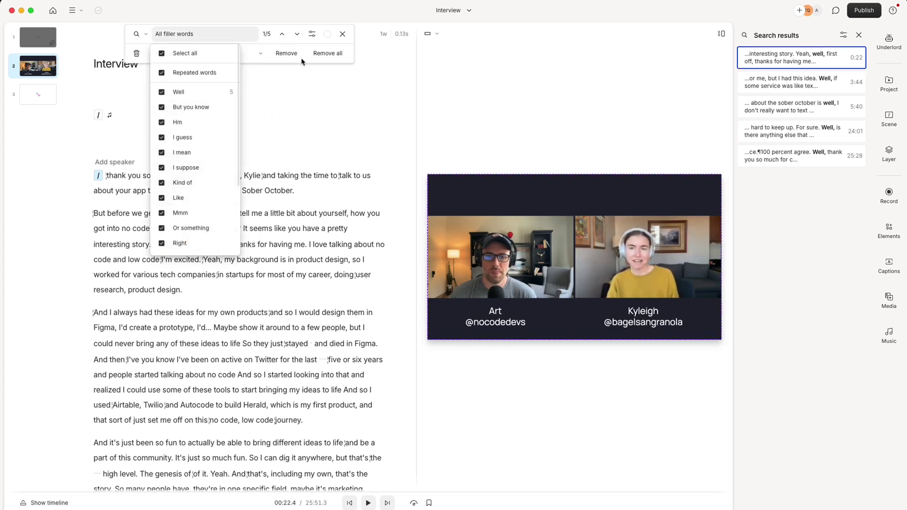
pyautogui.click(323, 56)
pyautogui.click(323, 55)
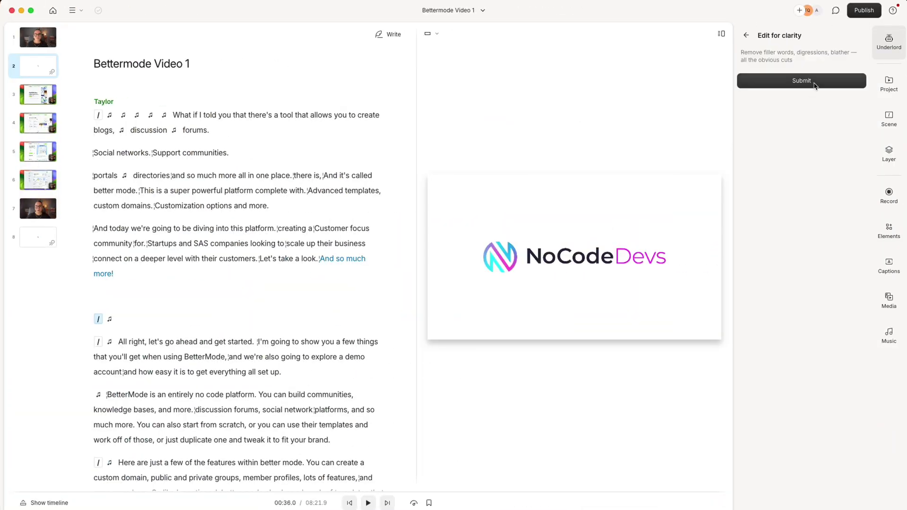
# Step: Apply Underlord's Edit for clarity changes to the script, then add Studio Sound and open its intensity setting
pyautogui.click(814, 82)
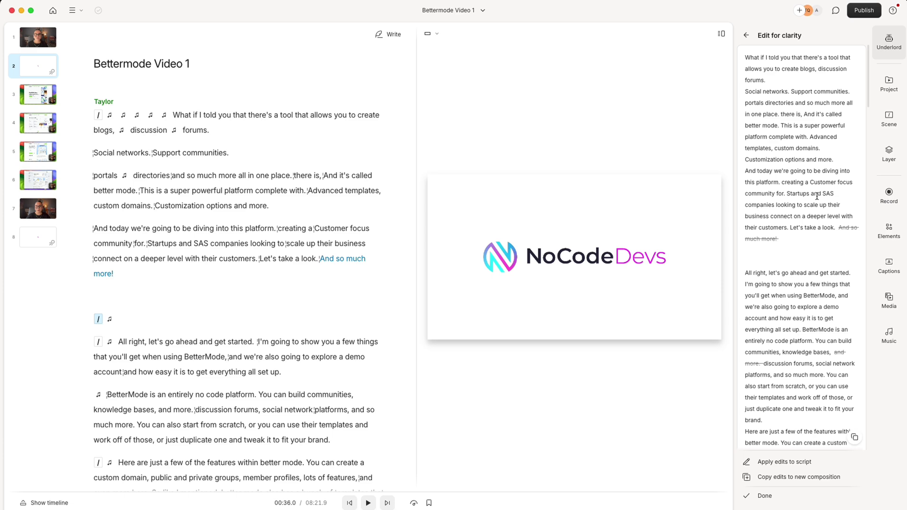
pyautogui.scroll(-10, 782, 292)
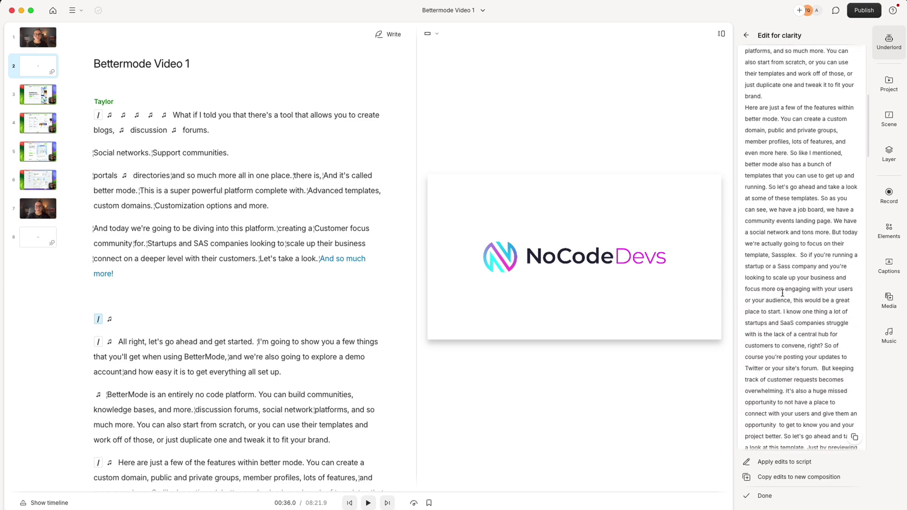
pyautogui.click(803, 461)
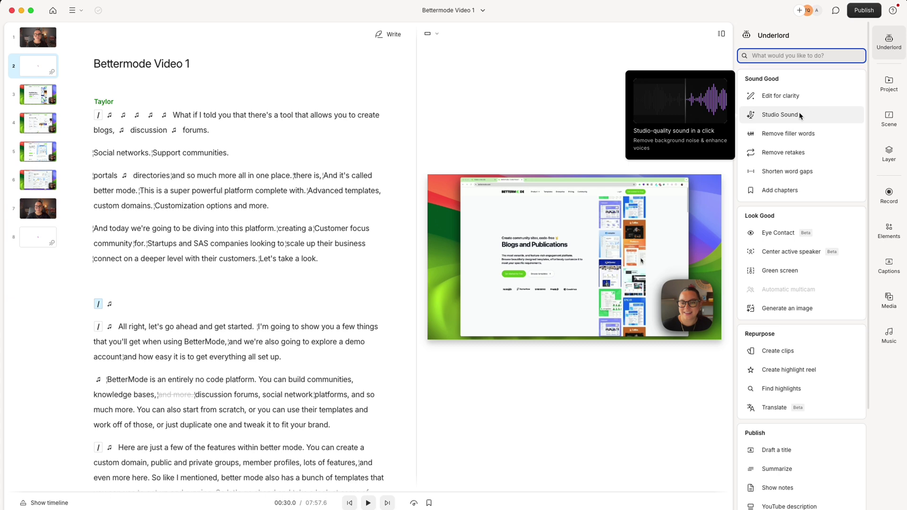
pyautogui.click(798, 112)
pyautogui.click(839, 162)
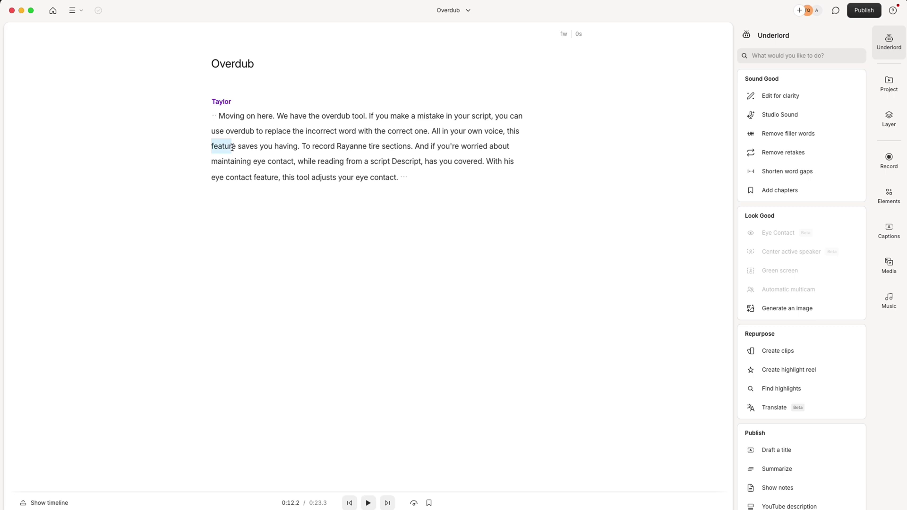
# Step: Replace the phrase 'feature saves' with an Overdub in the speaker's voice
pyautogui.moveTo(211, 146); pyautogui.dragTo(258, 148)
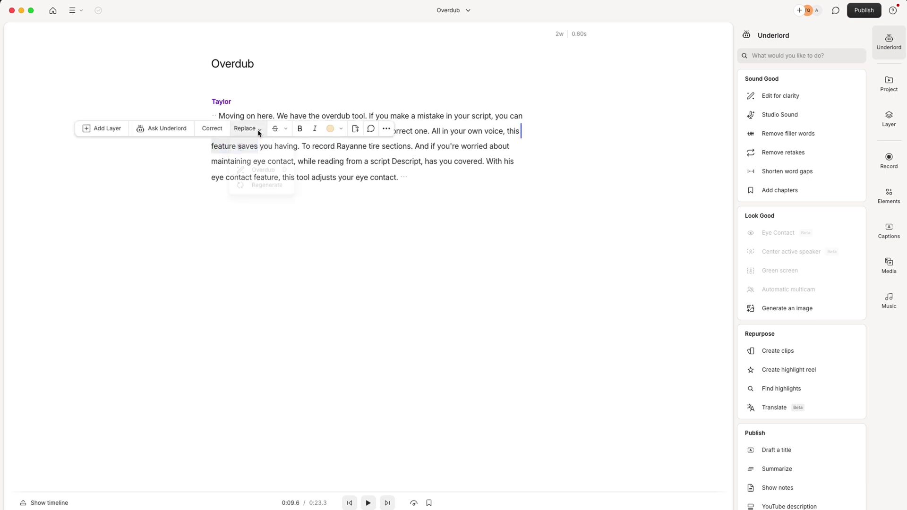
pyautogui.click(260, 130)
pyautogui.click(264, 172)
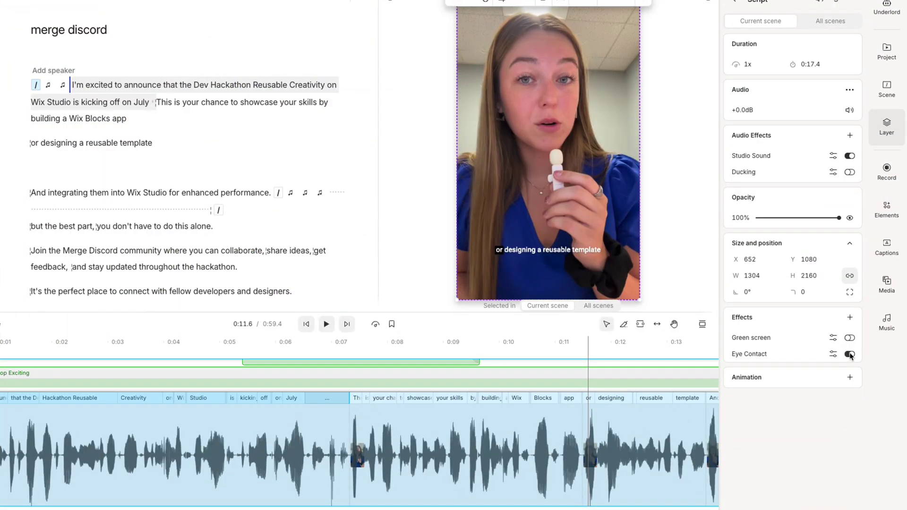
# Step: Play back the 'This is your chance' section
pyautogui.click(453, 434)
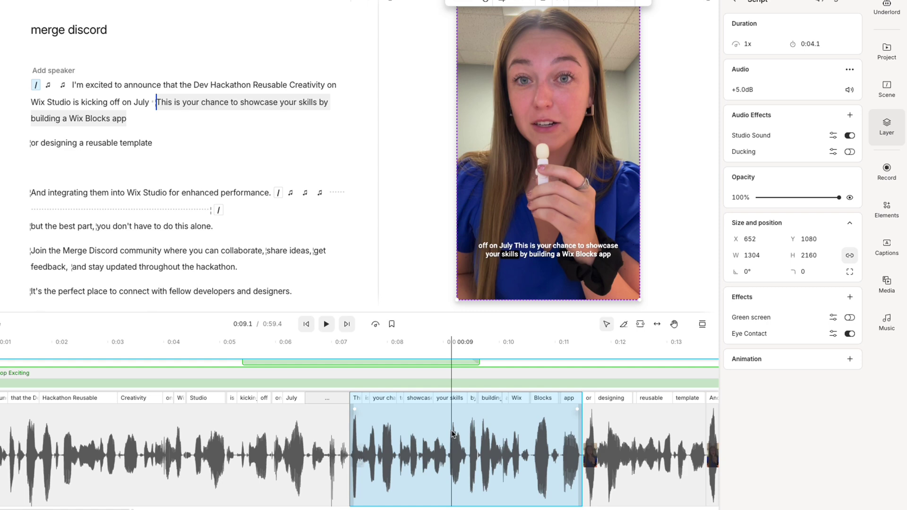
pyautogui.press('space')
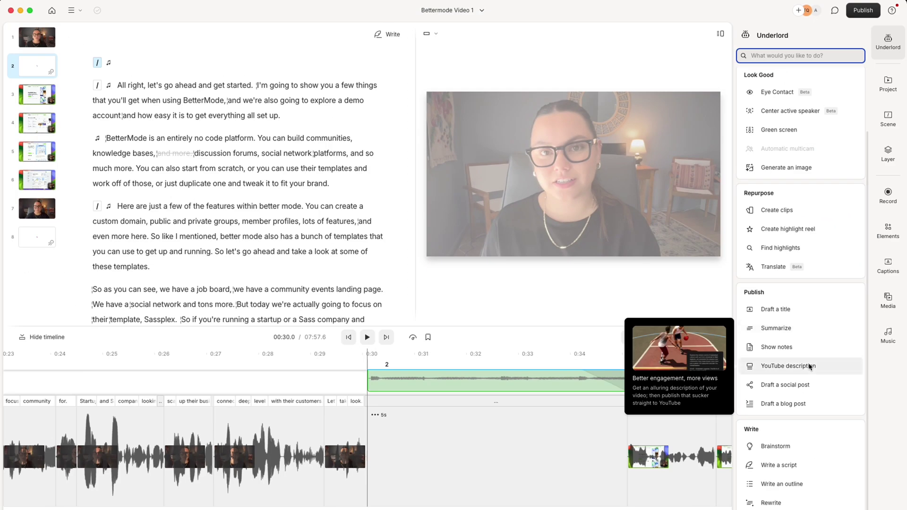
# Step: Submit Underlord's YouTube description request, then its Summarize request, for Bettermode Video 1
pyautogui.click(809, 366)
pyautogui.click(808, 175)
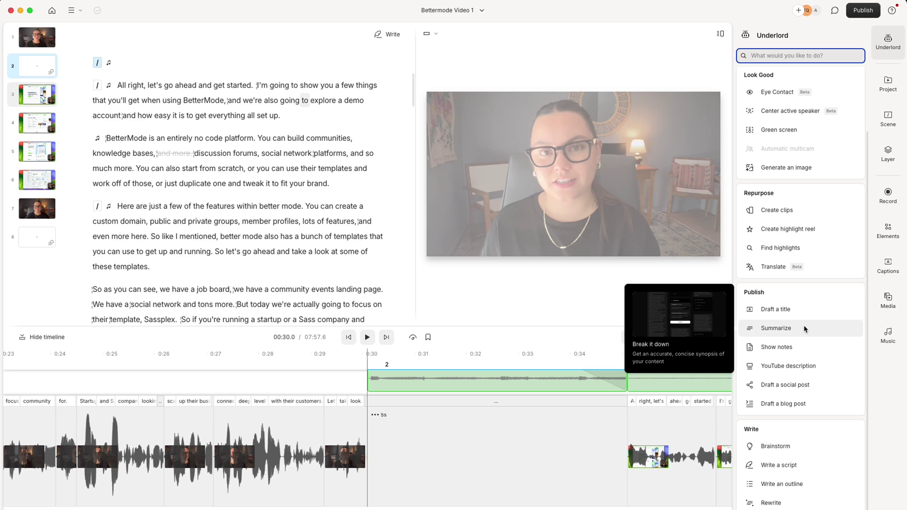
pyautogui.click(776, 328)
pyautogui.click(815, 171)
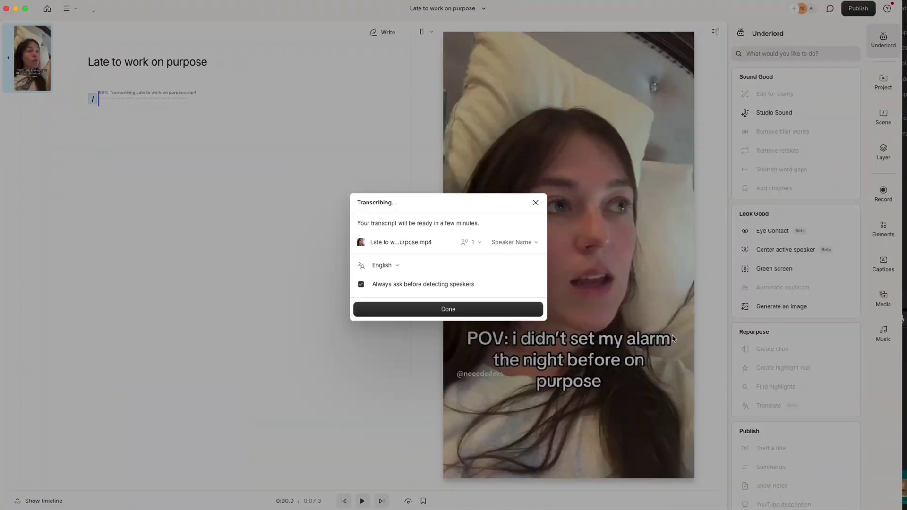
# Step: Set the clip's speaker name to the saved AI speaker and close the Transcribing dialog
pyautogui.click(529, 245)
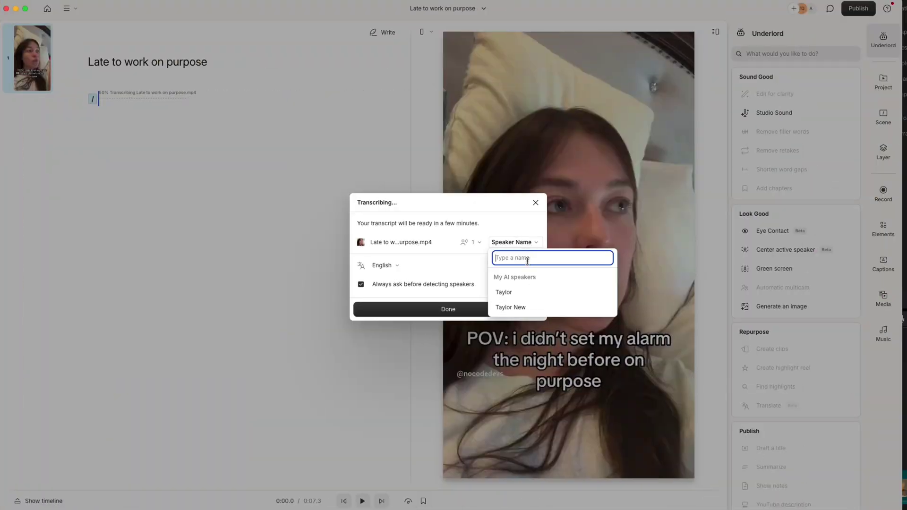
pyautogui.click(519, 292)
pyautogui.click(508, 310)
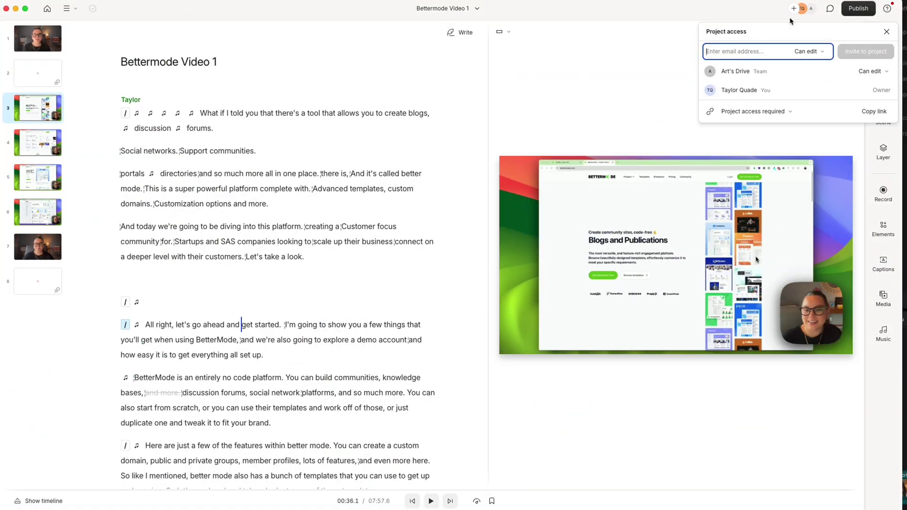
pyautogui.write('rylee')
# Step: Invite the suggested teammate to the project and post a comment about removing the second section
pyautogui.click(773, 68)
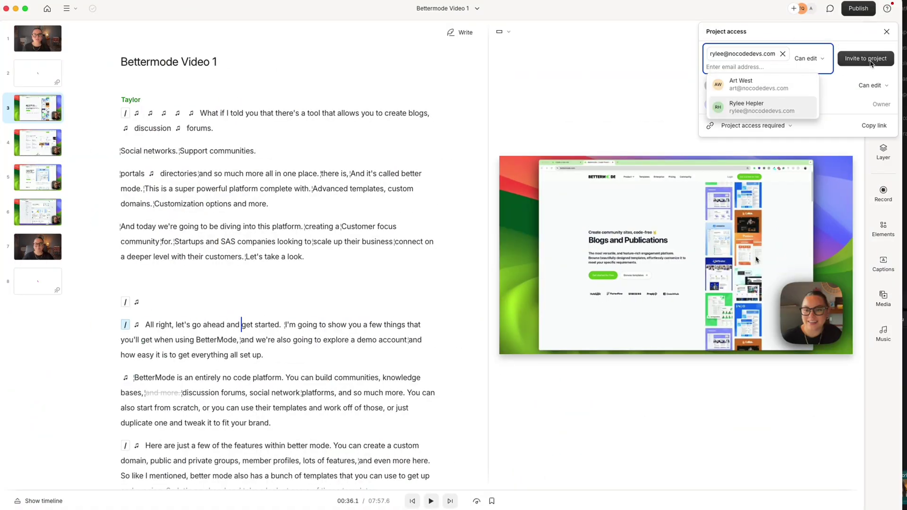
pyautogui.click(865, 51)
pyautogui.click(830, 10)
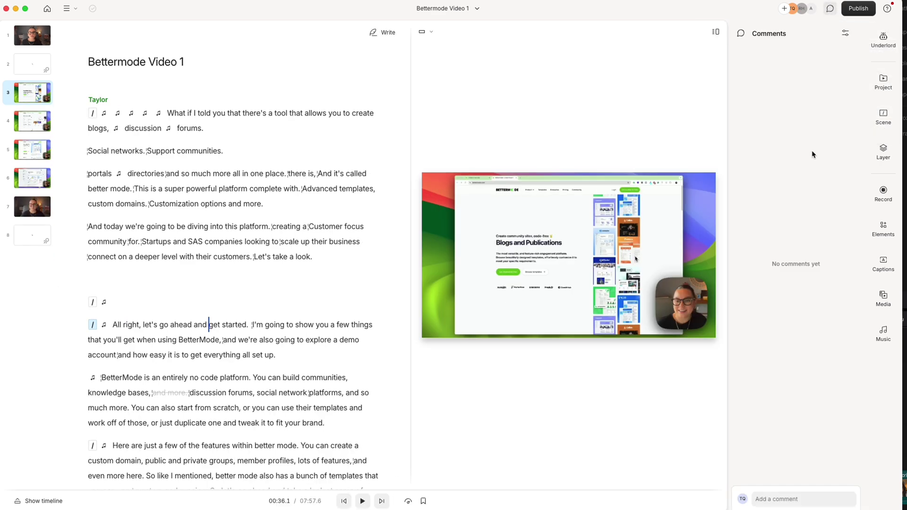
pyautogui.click(787, 498)
pyautogui.write('I think the sec')
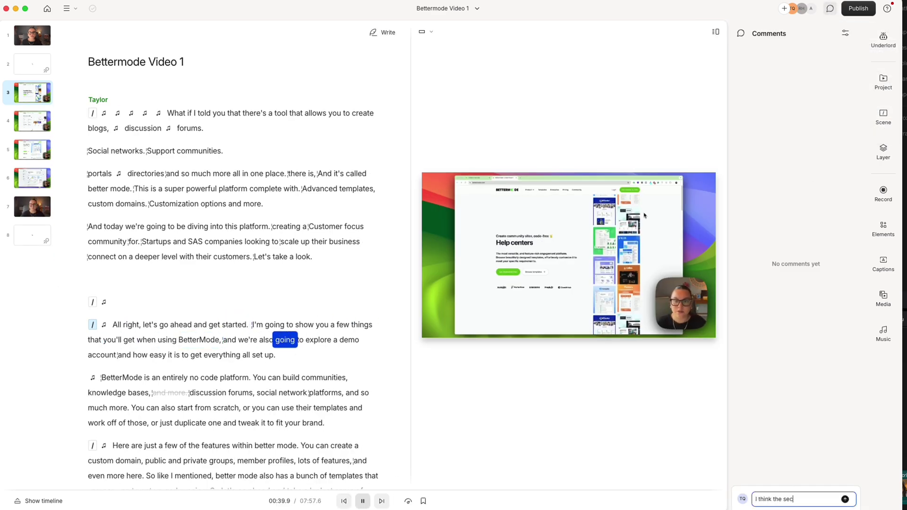
pyautogui.write('ond section')
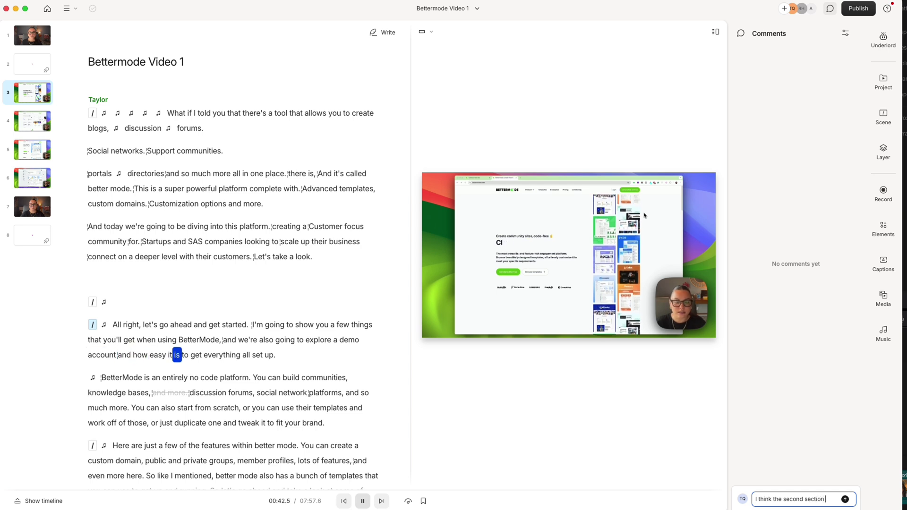
pyautogui.write(' can be iemoved')
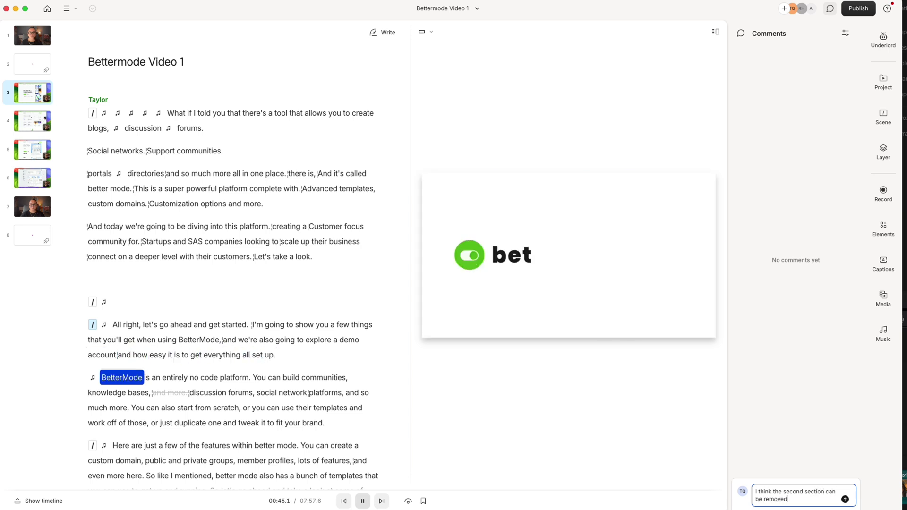
pyautogui.click(844, 500)
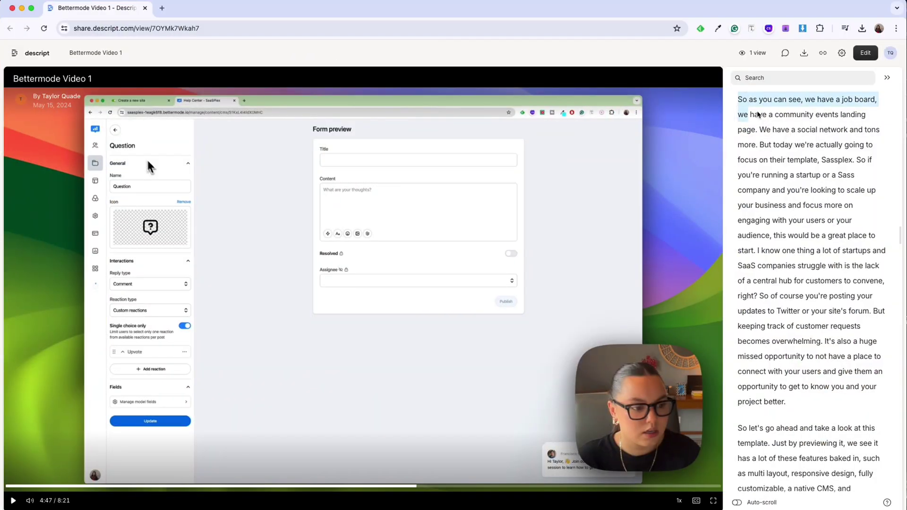
# Step: Post the comment 'I love it!' on the Bettermode Video 1 share page
pyautogui.click(780, 53)
pyautogui.click(838, 496)
pyautogui.write('I love it!')
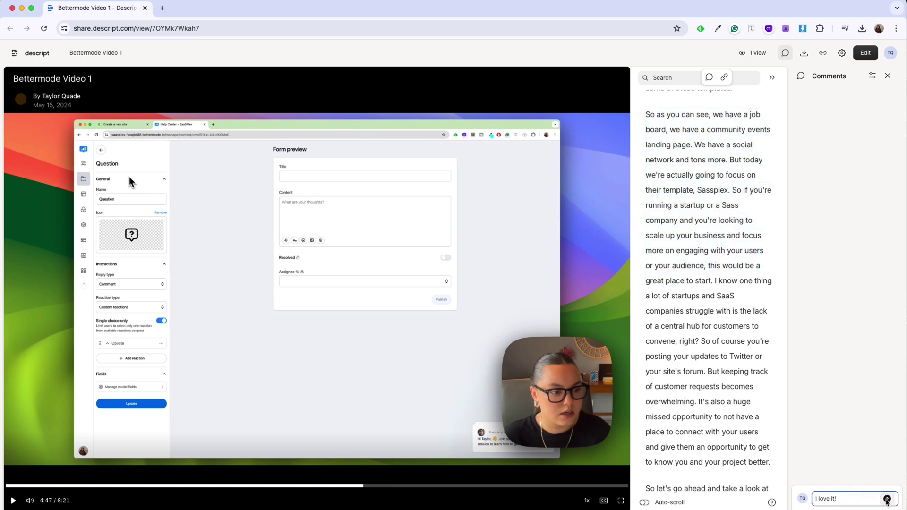
pyautogui.click(886, 500)
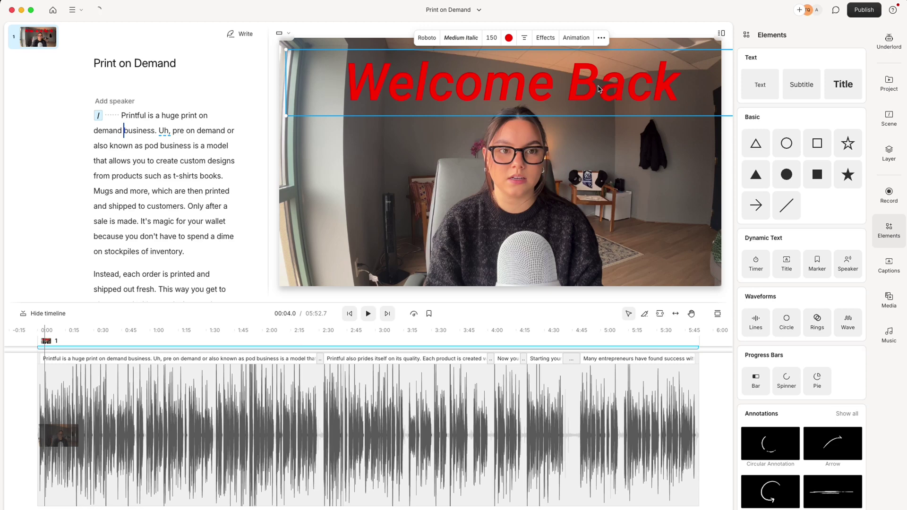
# Step: Apply the Bold: Yellow highlight caption style and play from a later point to preview it
pyautogui.click(888, 265)
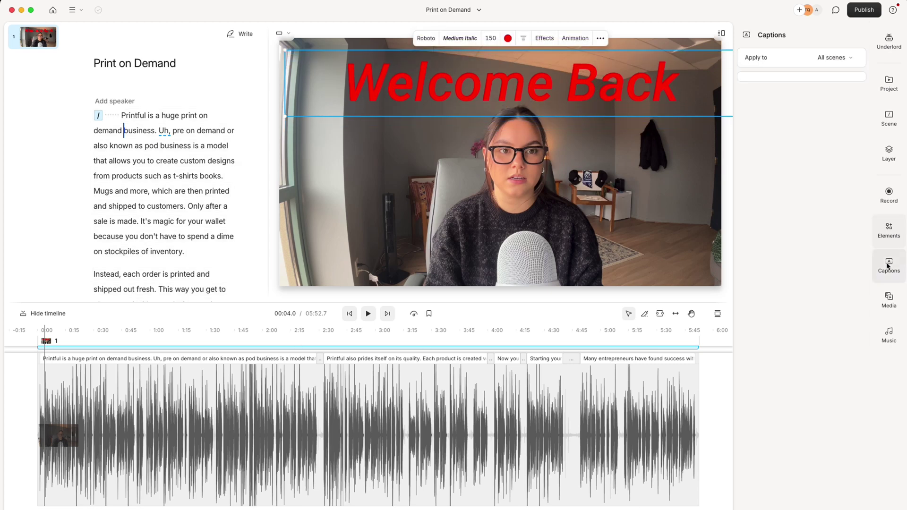
pyautogui.click(786, 238)
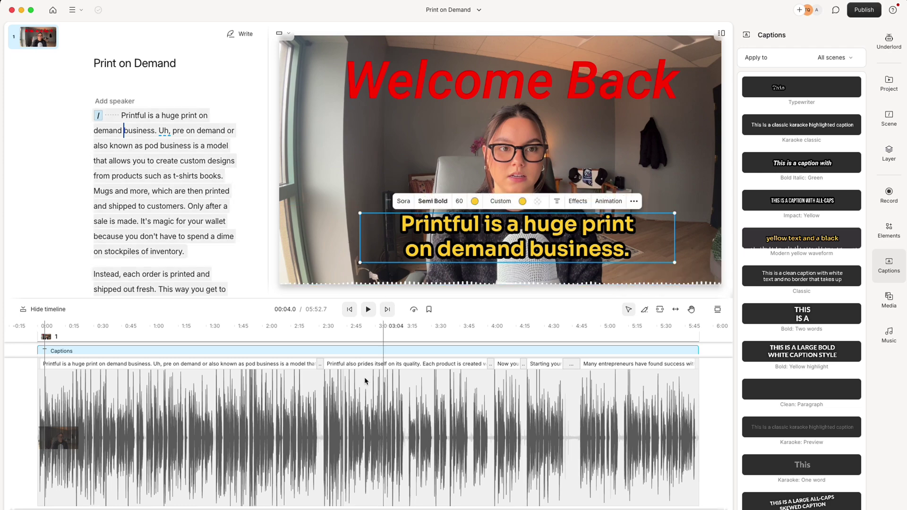
pyautogui.click(337, 369)
pyautogui.press('space')
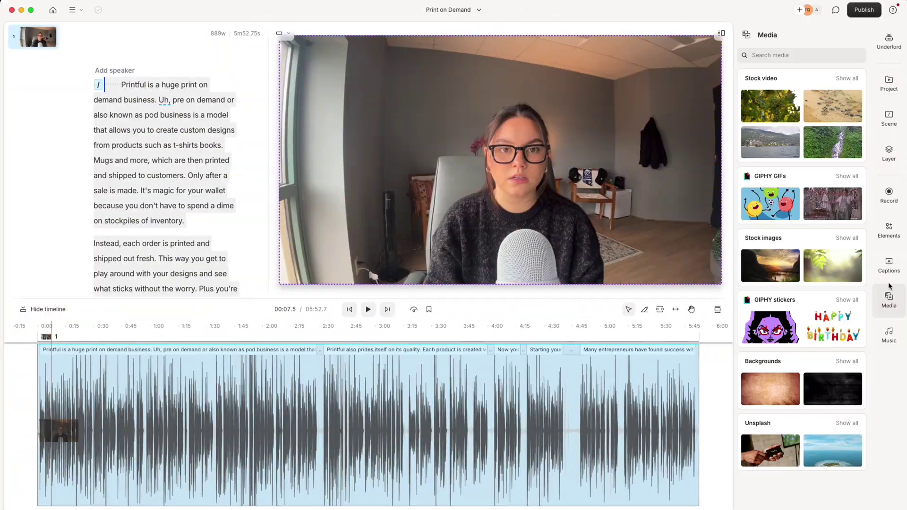
# Step: Browse all stock videos and images, and add the first 'tech' stock image to the scene
pyautogui.click(846, 78)
pyautogui.scroll(-5, 801, 284)
pyautogui.scroll(-5, 801, 284)
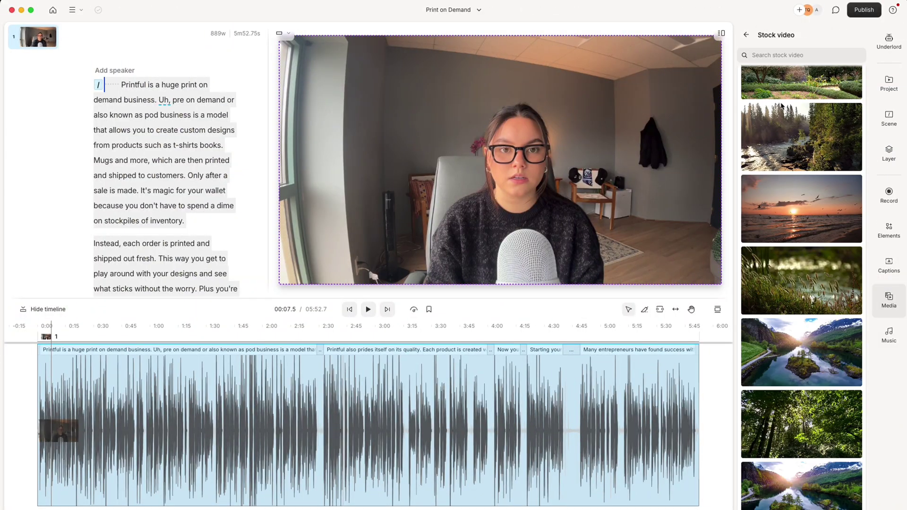
pyautogui.click(751, 36)
pyautogui.click(846, 238)
pyautogui.scroll(-2, 836, 234)
pyautogui.scroll(-4, 834, 229)
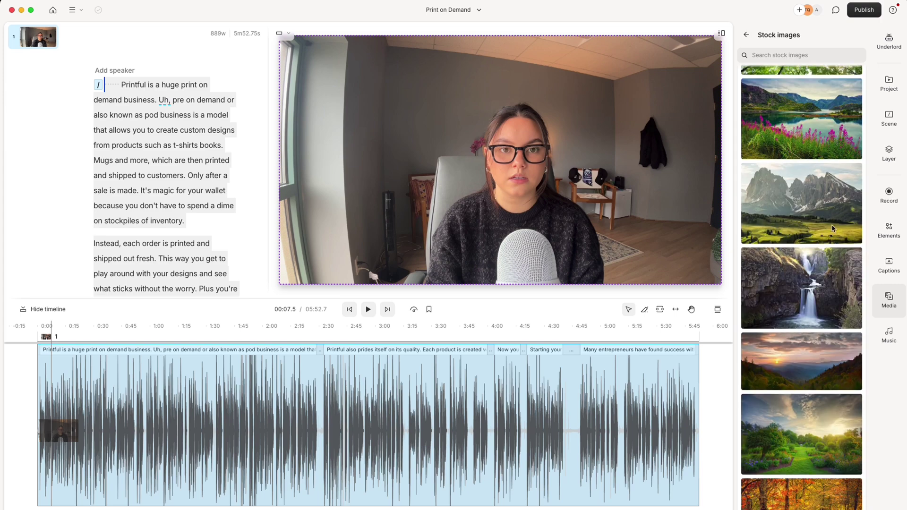
pyautogui.write('tech')
pyautogui.press('Return')
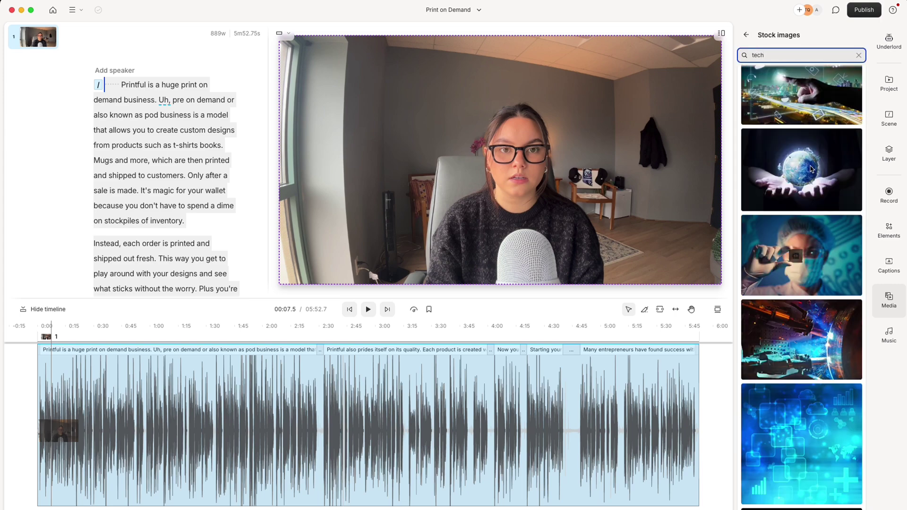
pyautogui.click(816, 97)
pyautogui.click(747, 35)
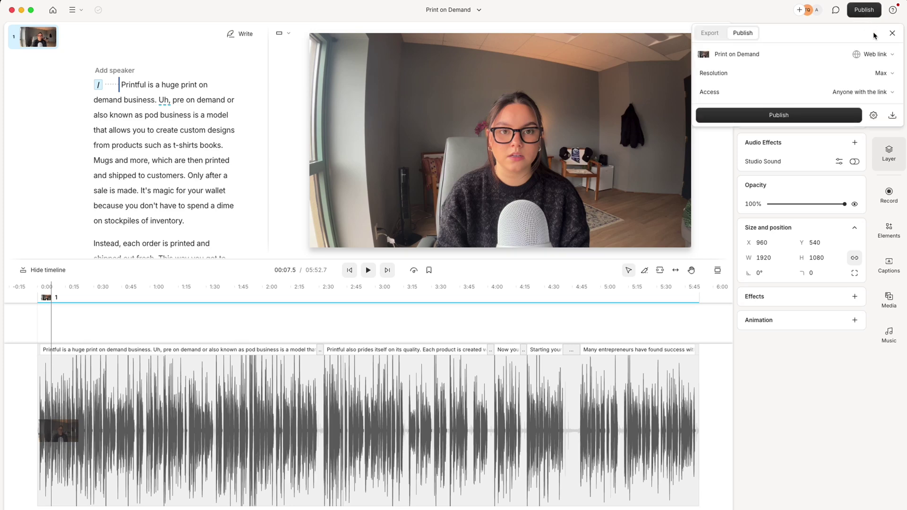
# Step: Publish to YouTube with Max export resolution, and open the Metadata settings
pyautogui.click(872, 54)
pyautogui.click(866, 88)
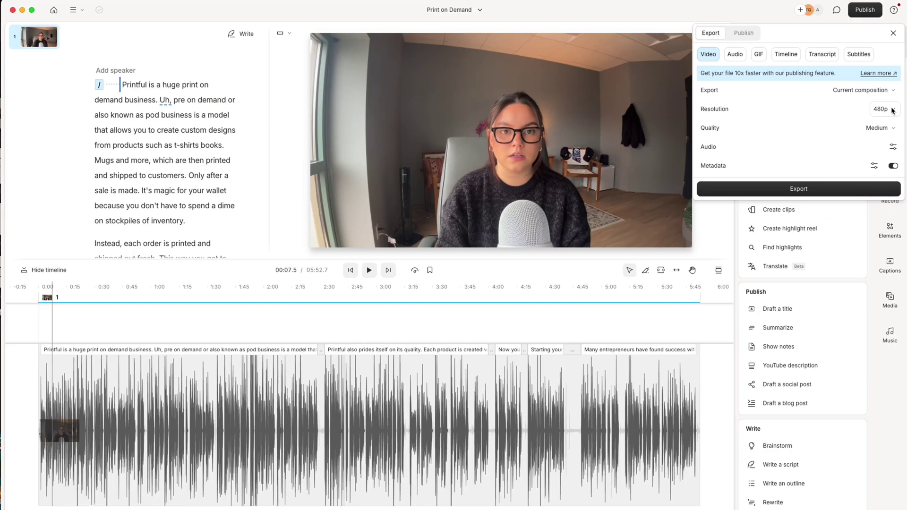
pyautogui.click(884, 110)
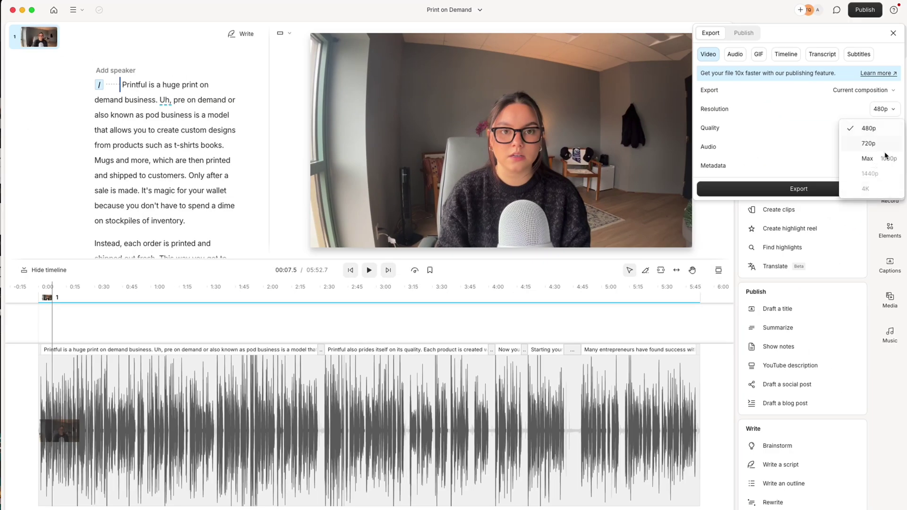
pyautogui.click(886, 153)
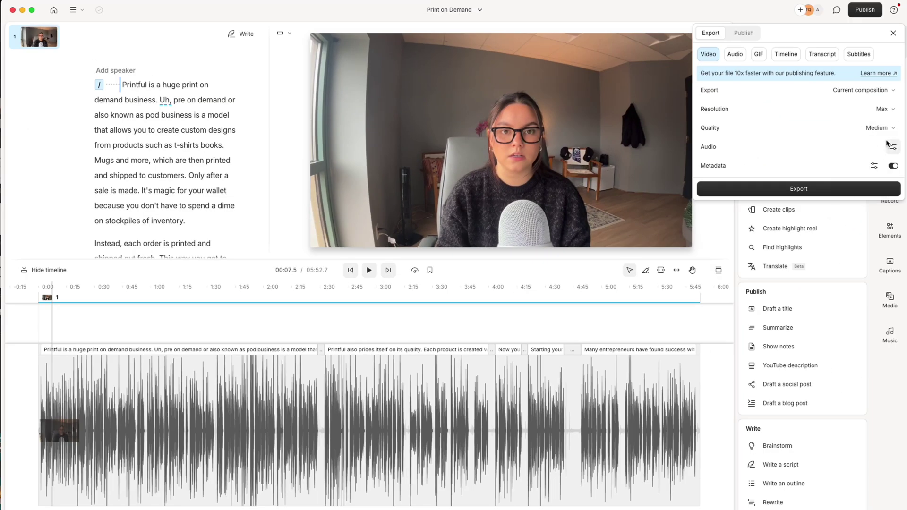
pyautogui.click(874, 165)
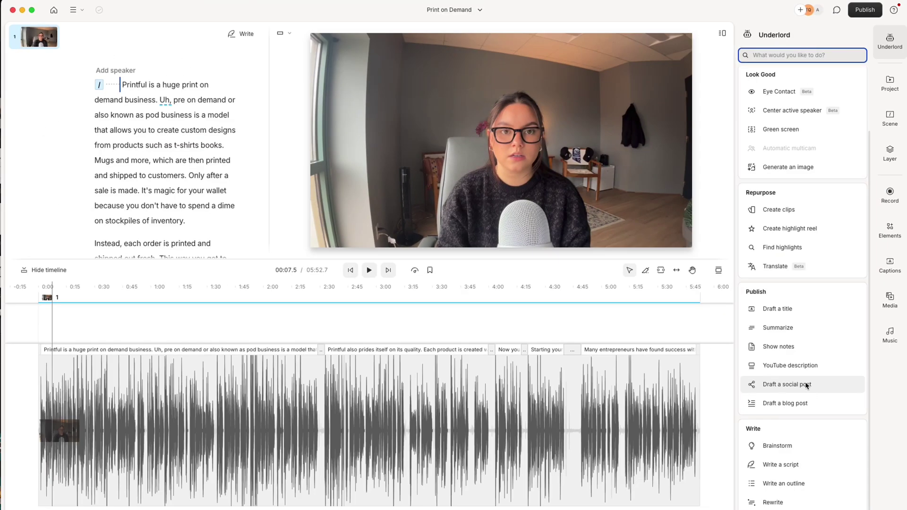
# Step: Have Underlord draft Twitter posts, then select the second option's text
pyautogui.click(806, 385)
pyautogui.click(811, 230)
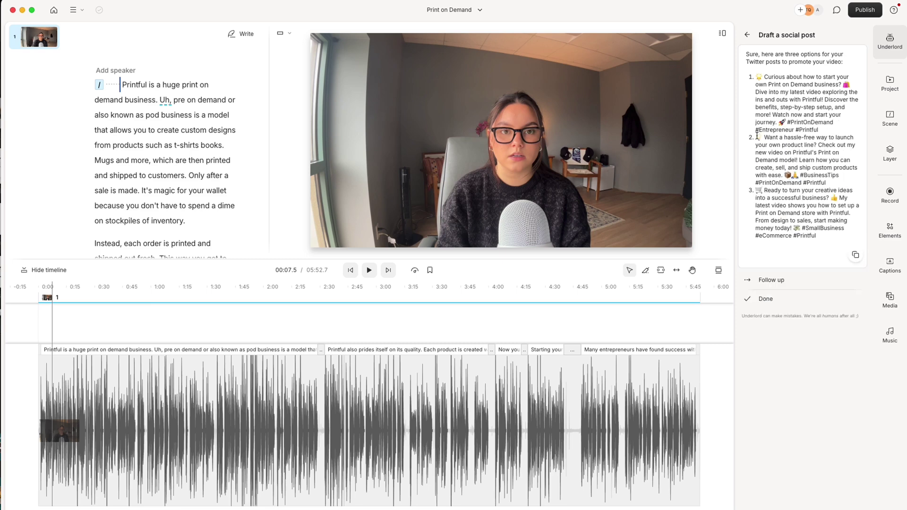
pyautogui.moveTo(770, 141); pyautogui.dragTo(830, 174)
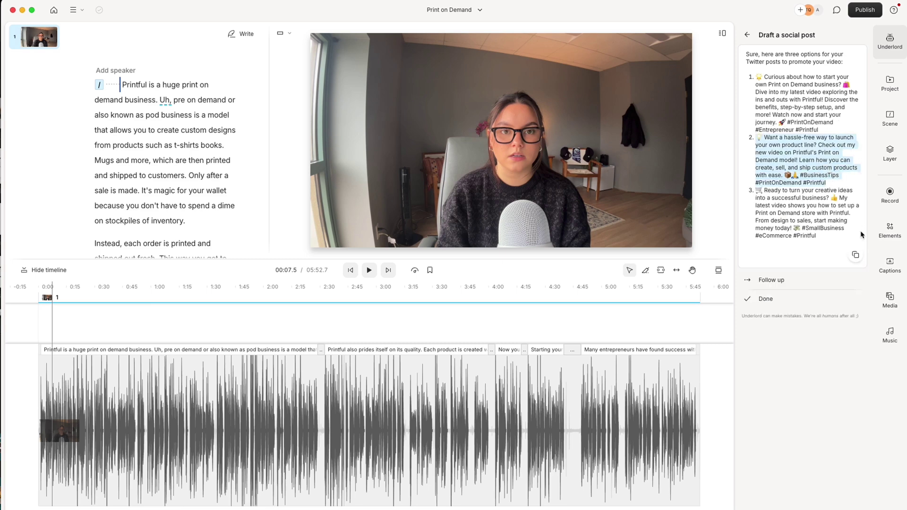